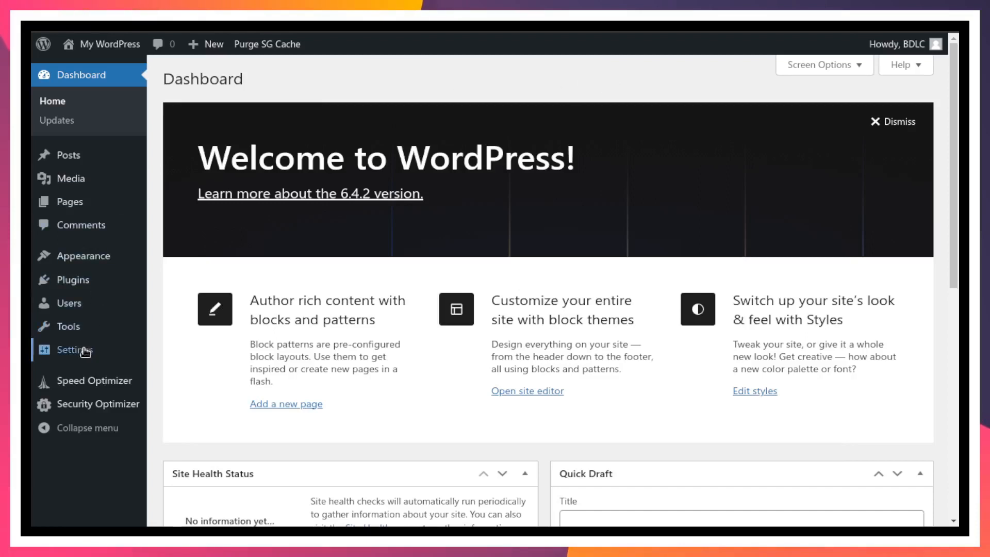
- Open General Settings and place the cursor after 'http' in the WordPress Address field
mouse_move(85, 351)
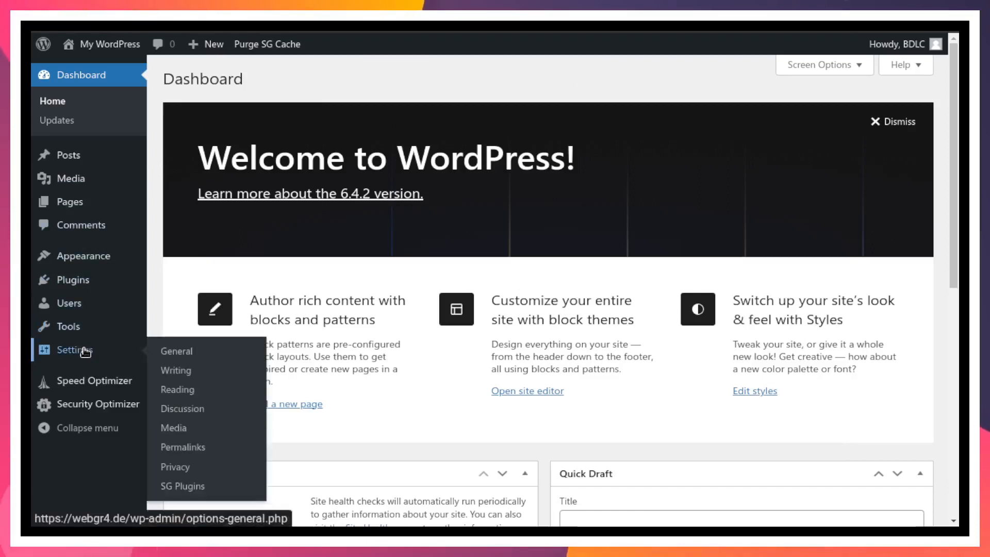
left_click(186, 351)
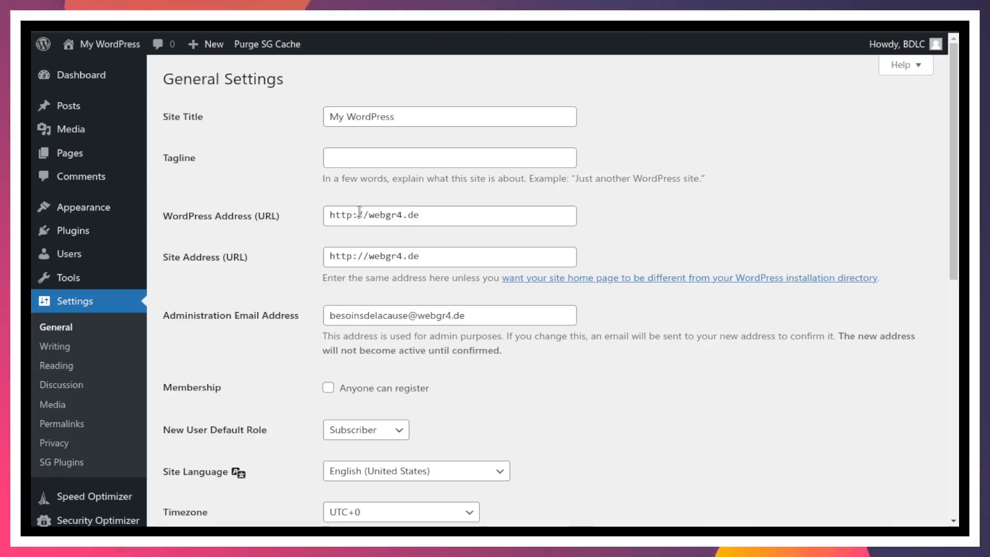
left_click_drag(352, 215, 309, 217)
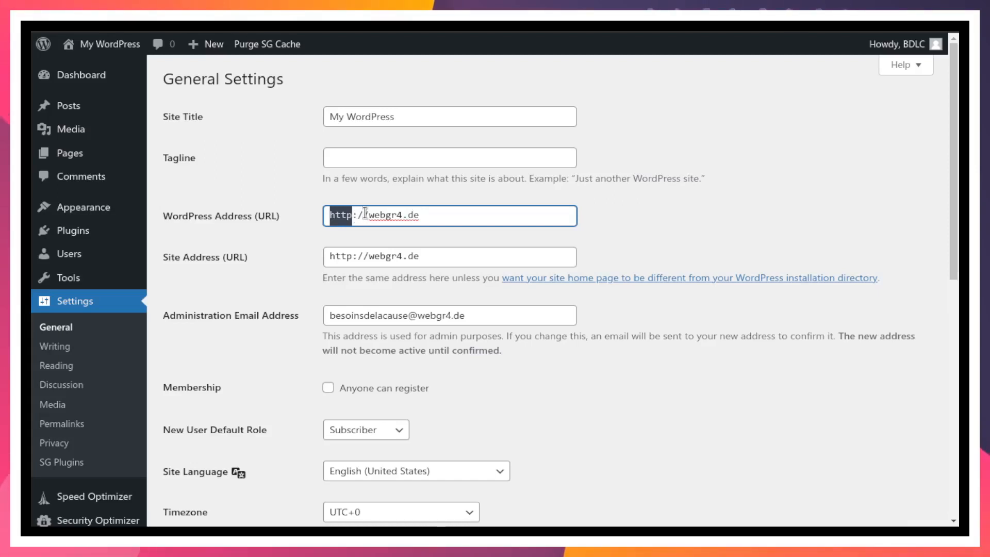
left_click_drag(369, 214, 453, 213)
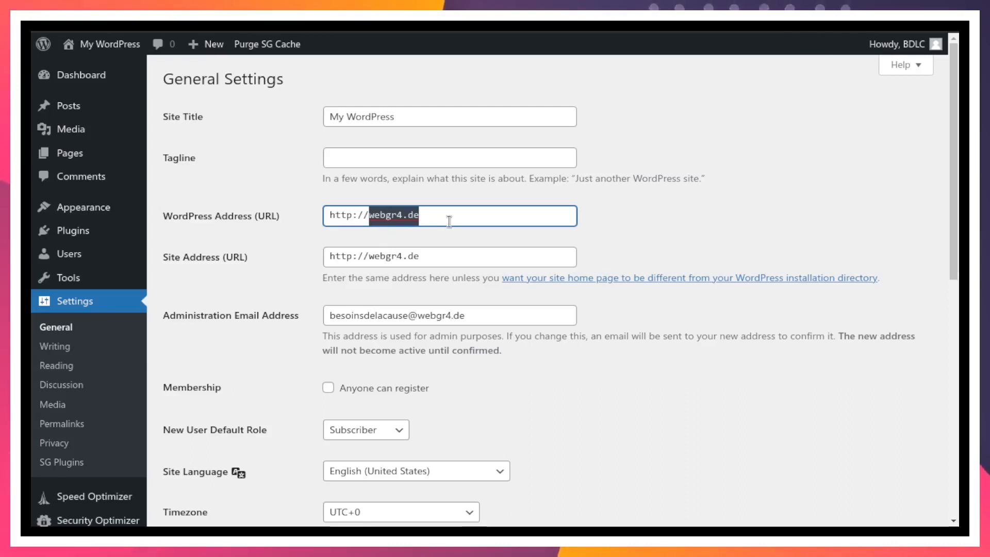
left_click(447, 216)
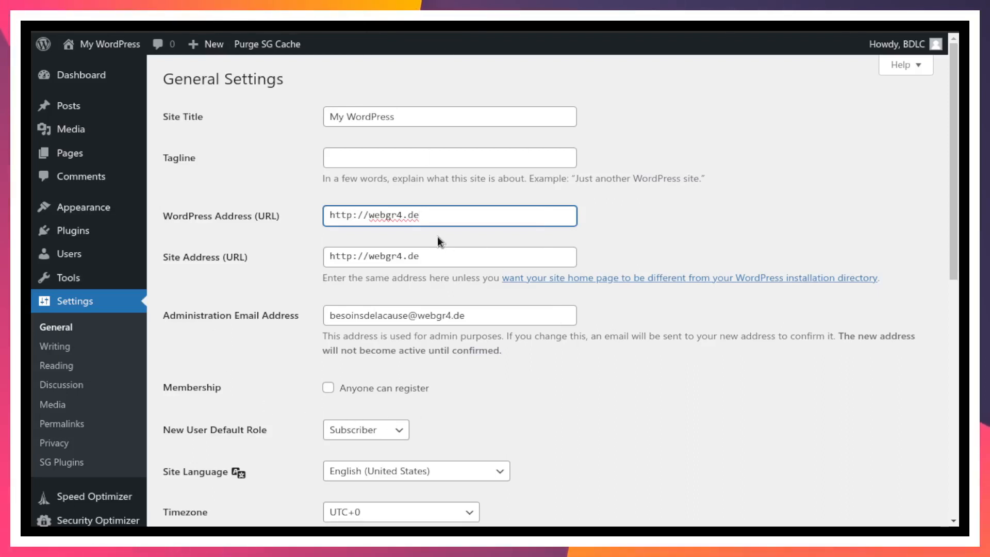
left_click(351, 214)
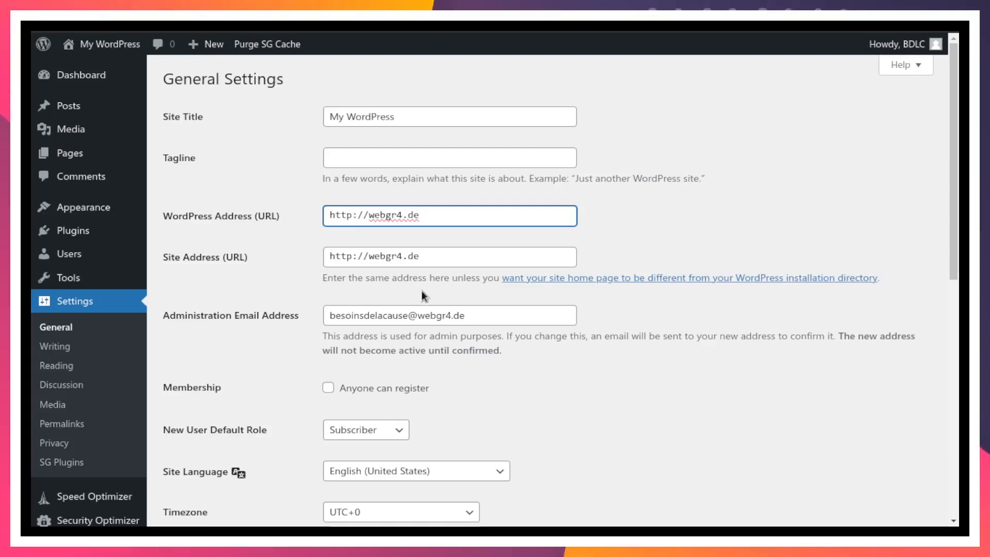
type("s")
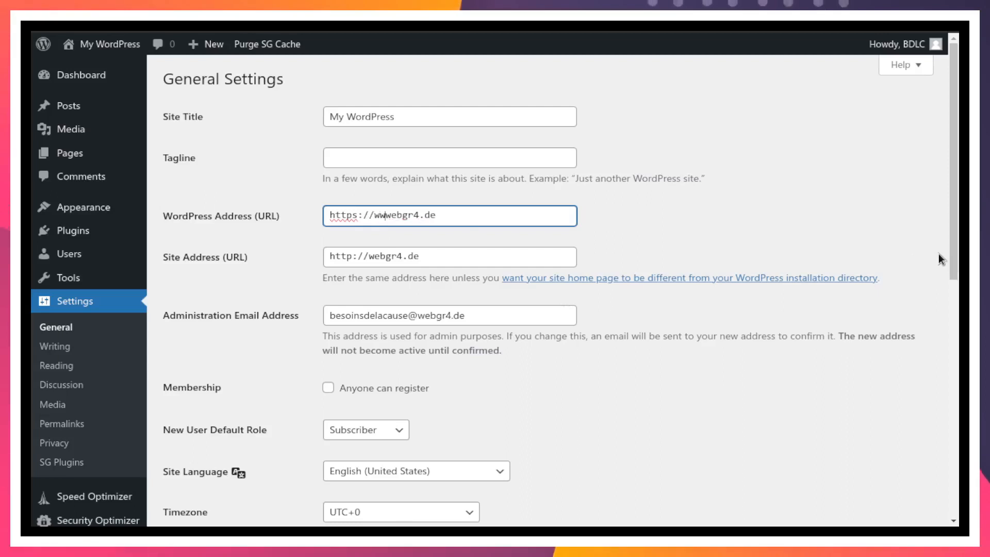
type("w.")
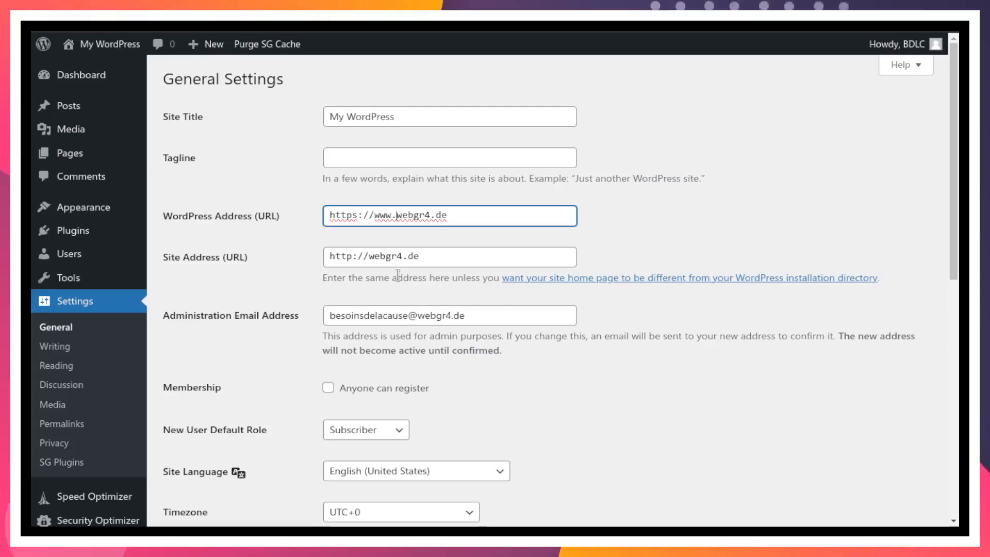
left_click(353, 255)
type("s")
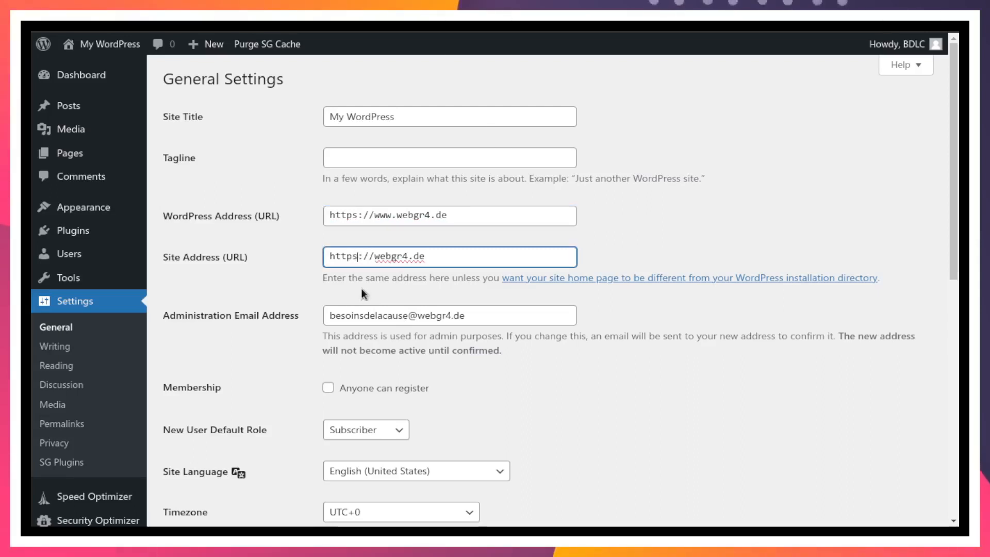
left_click(372, 256)
type("ww")
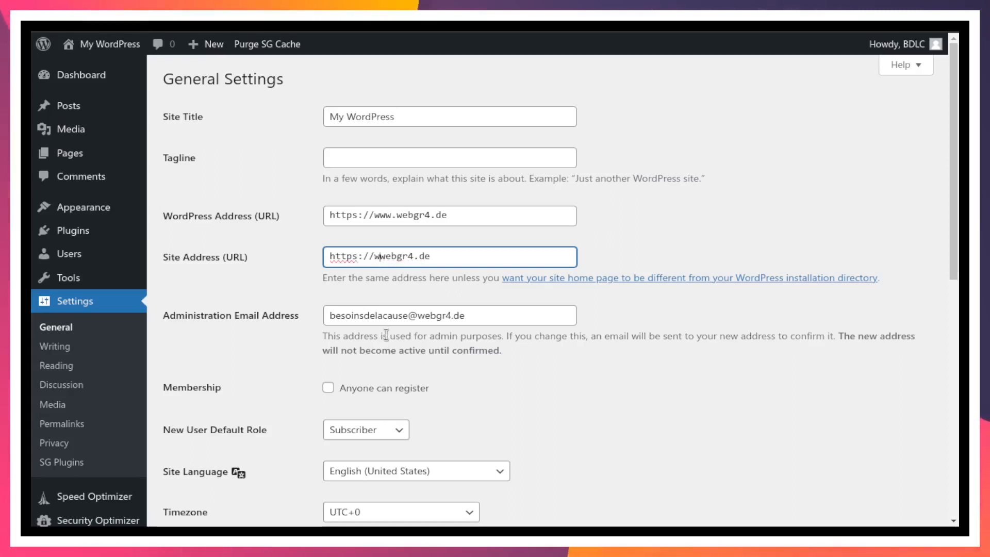
type("w.w")
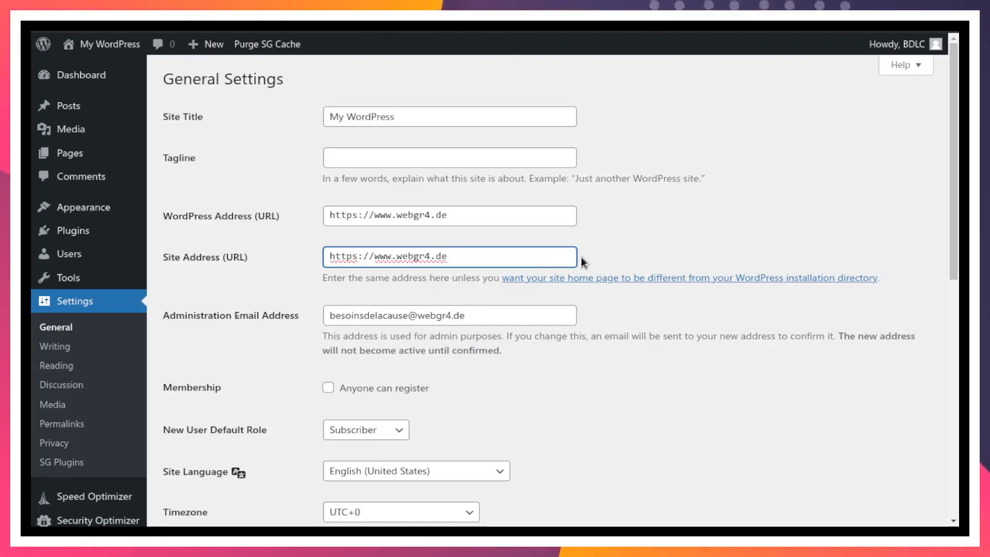
scroll(580, 256, "down", 3)
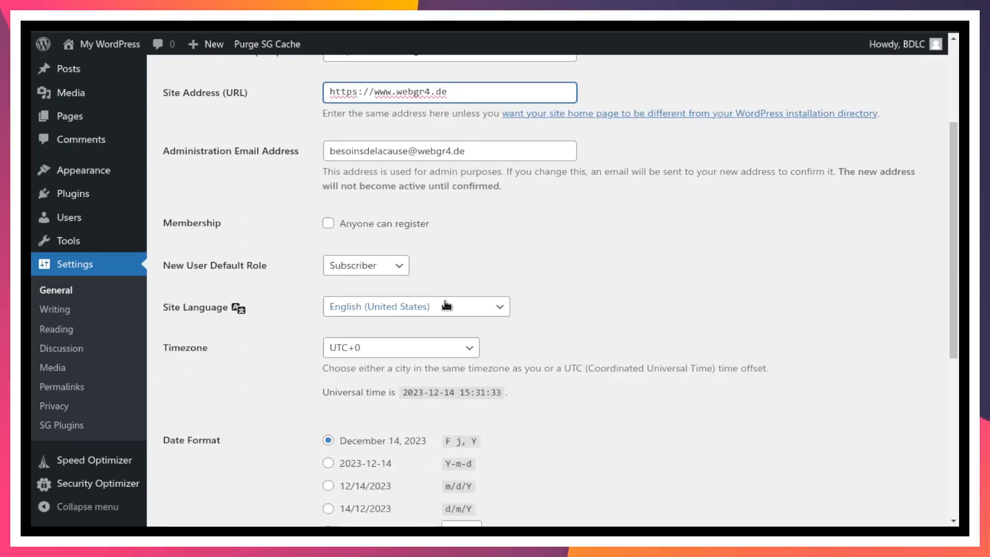
- Set the Site Language to Français du Canada
left_click(447, 305)
scroll(441, 256, "down", 5)
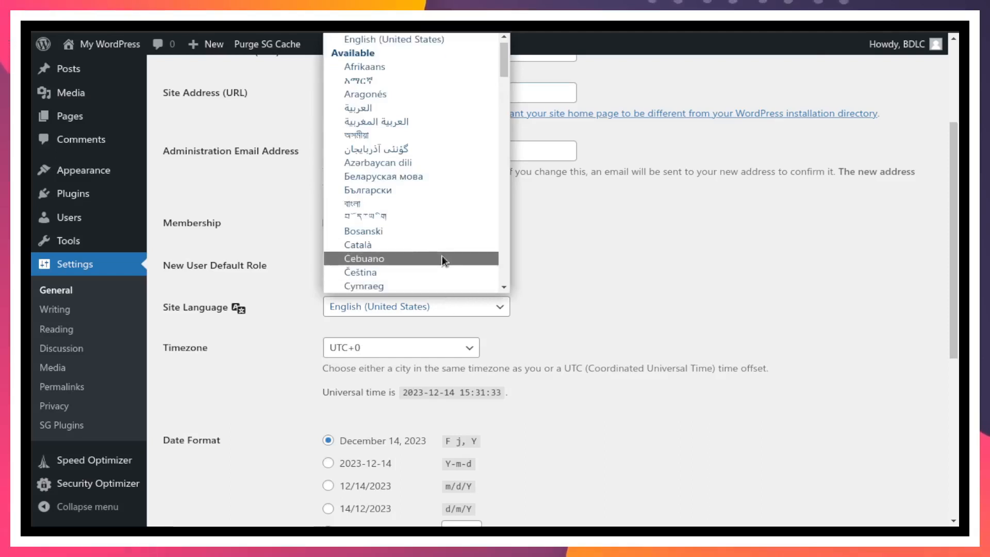
scroll(441, 255, "down", 5)
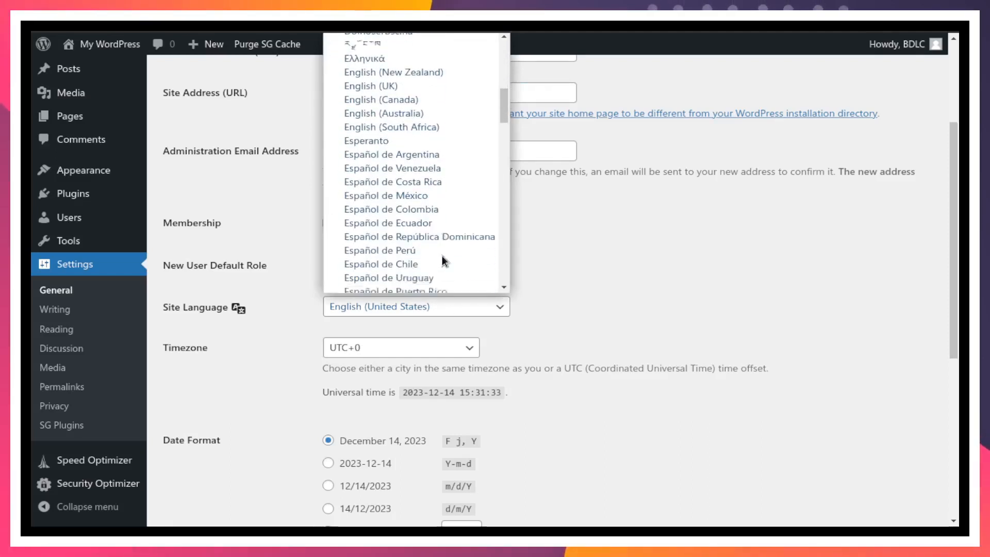
scroll(441, 255, "down", 2)
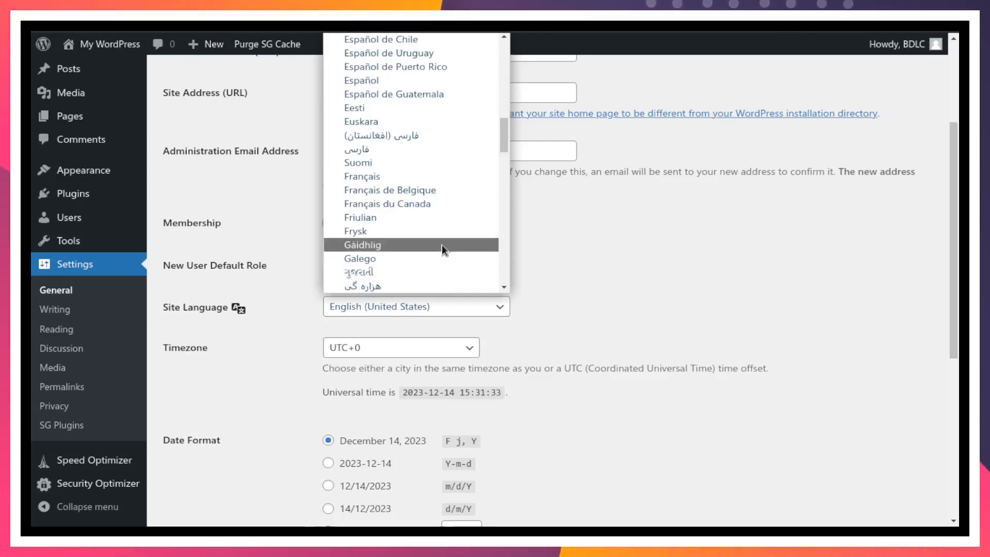
left_click(404, 203)
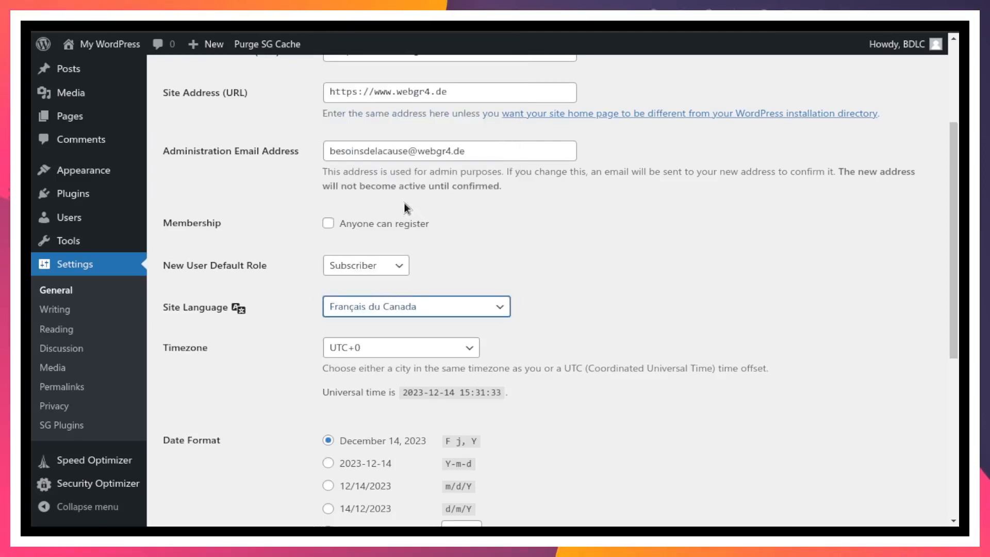
- Set the timezone to Toronto
left_click(408, 350)
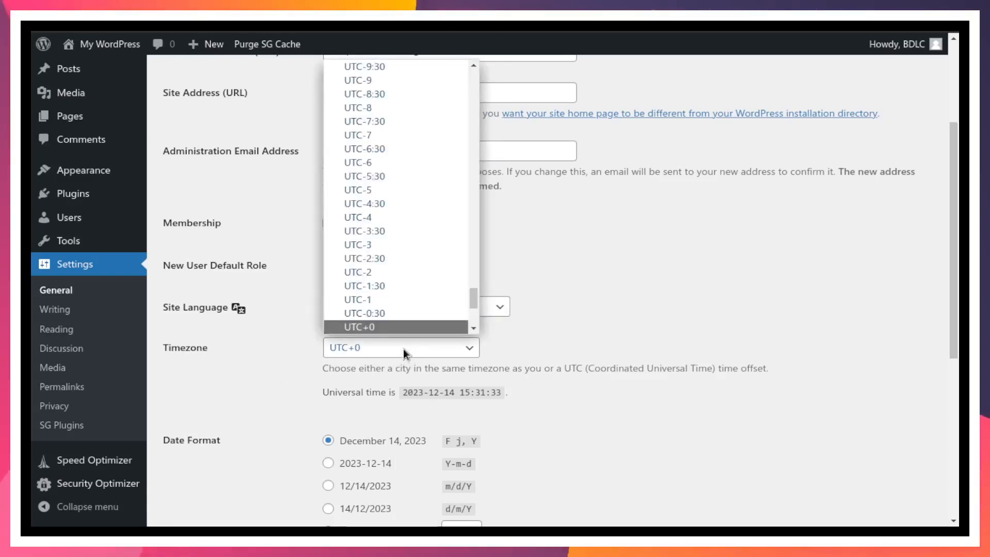
type("Toronto")
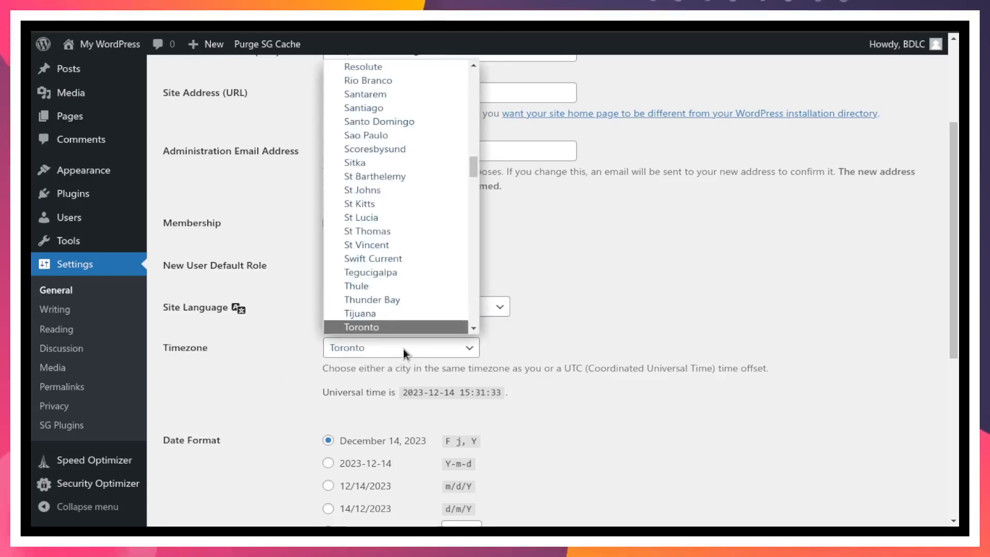
key("Return")
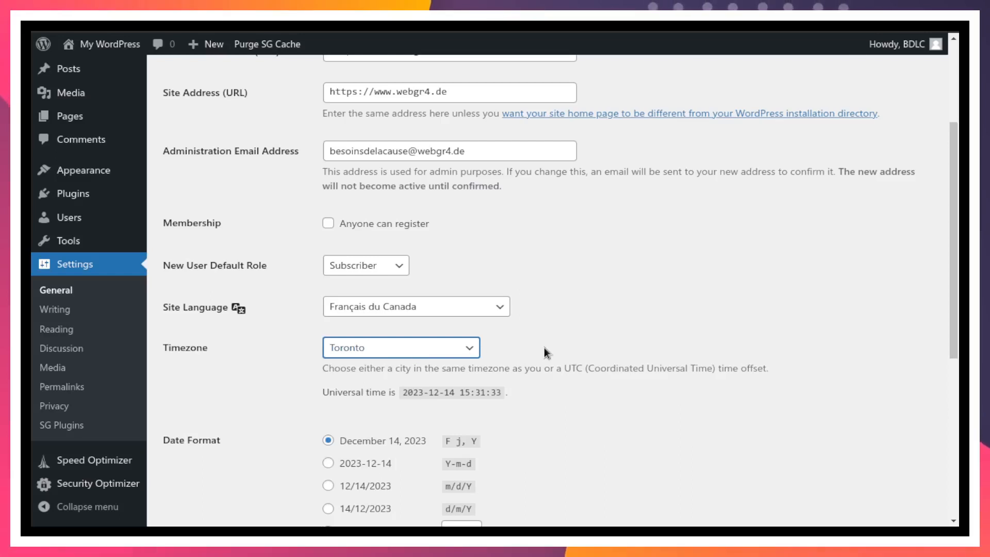
scroll(545, 352, "down", 2)
scroll(543, 348, "down", 3)
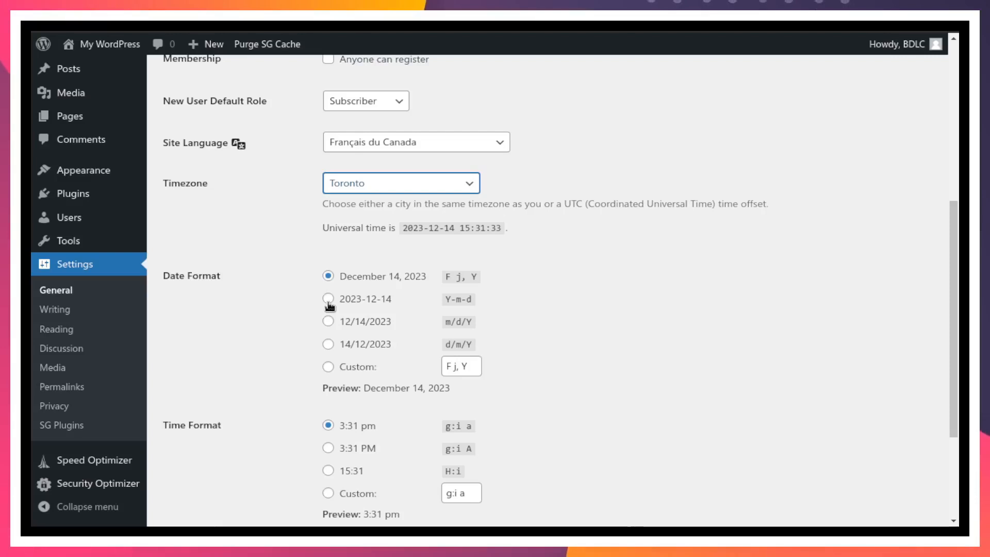
- Select the 24-hour H:i time format and make the week start on Sunday
scroll(541, 335, "down", 3)
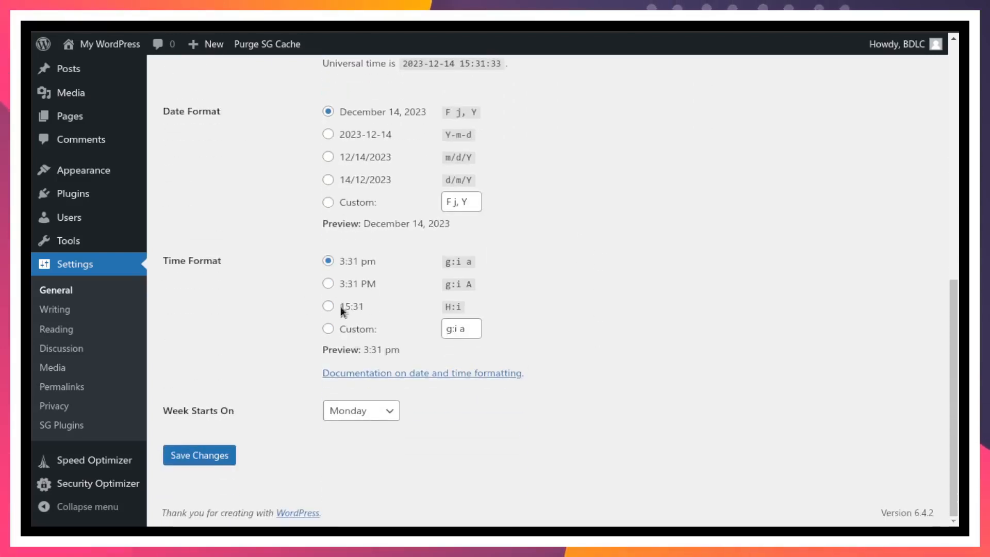
left_click(329, 307)
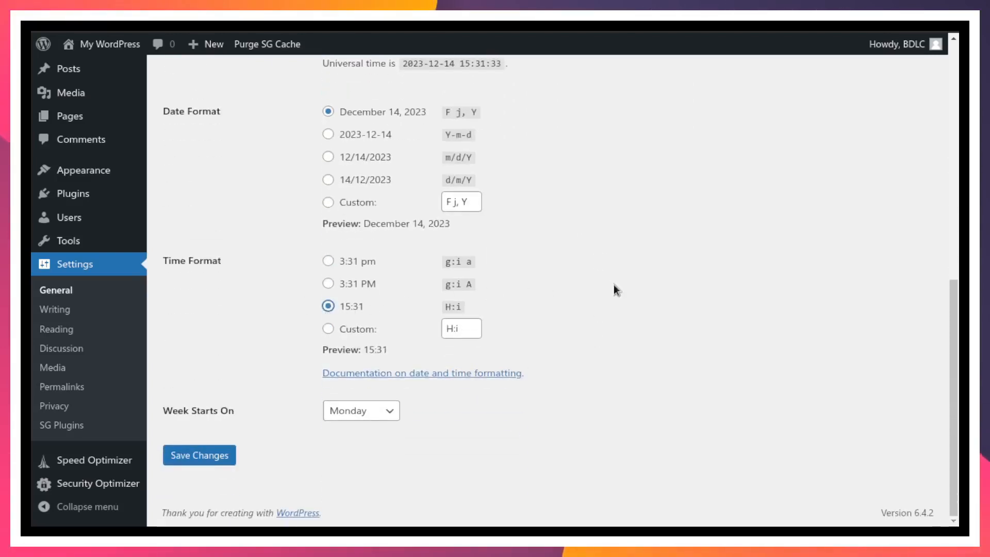
left_click(360, 410)
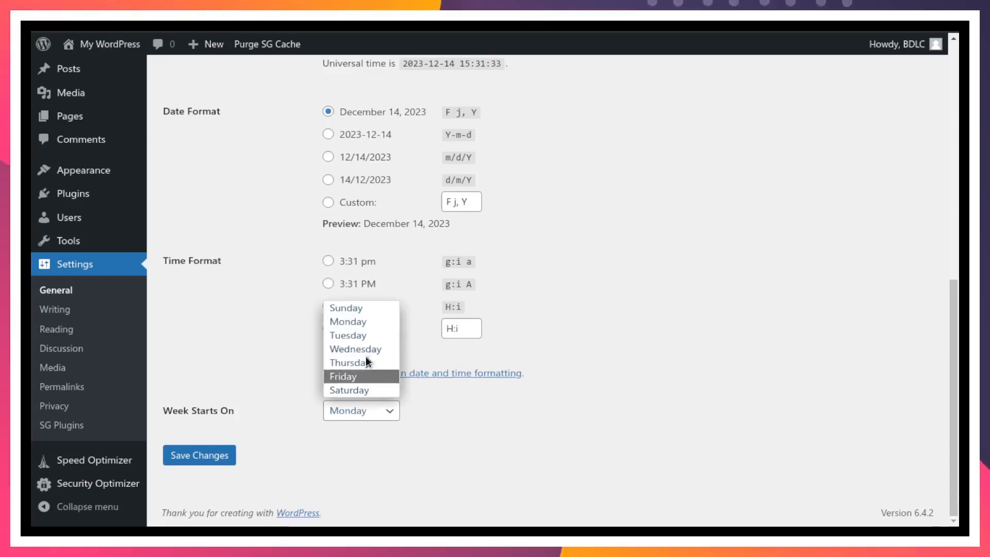
left_click(364, 308)
- Save the General Settings changes
scroll(684, 353, "up", 5)
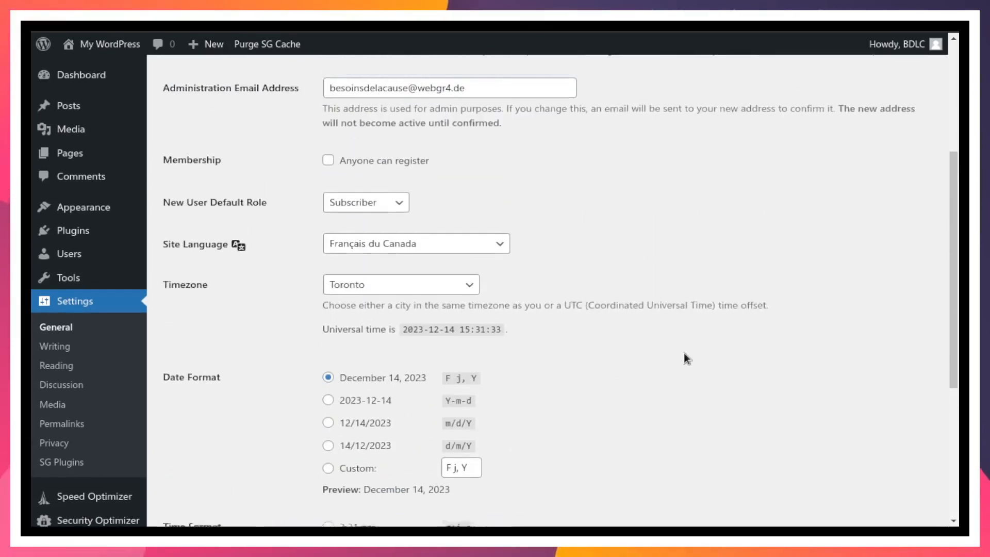
scroll(683, 352, "up", 3)
scroll(683, 352, "down", 8)
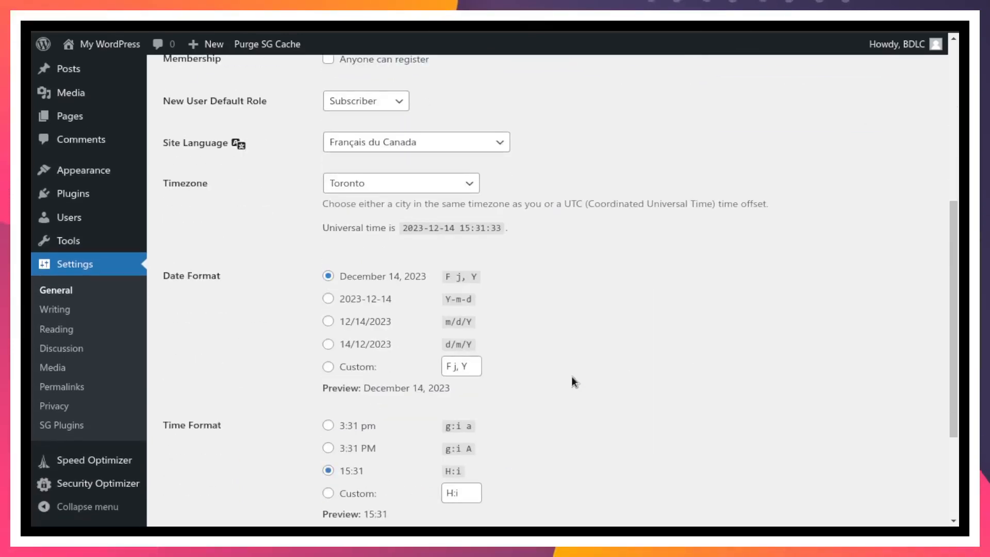
left_click(194, 458)
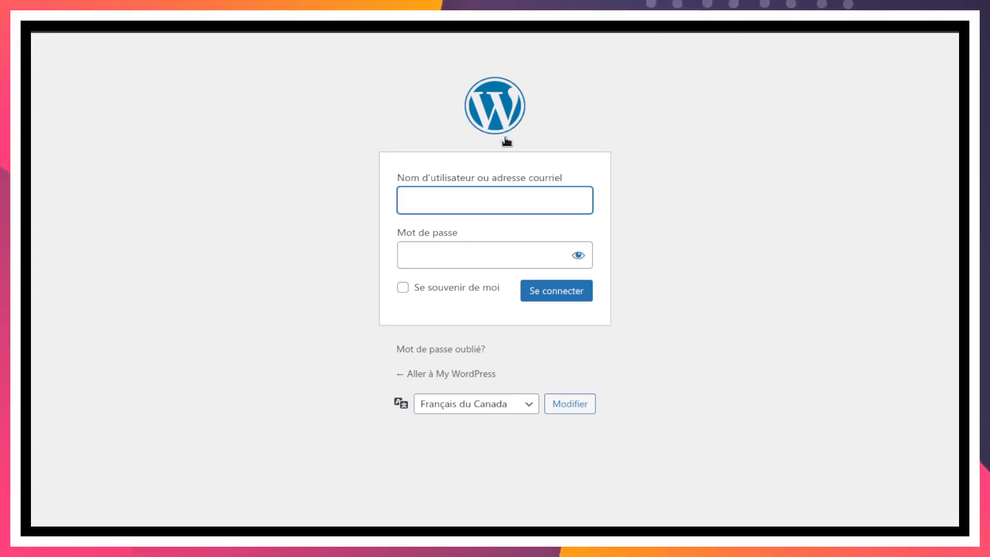
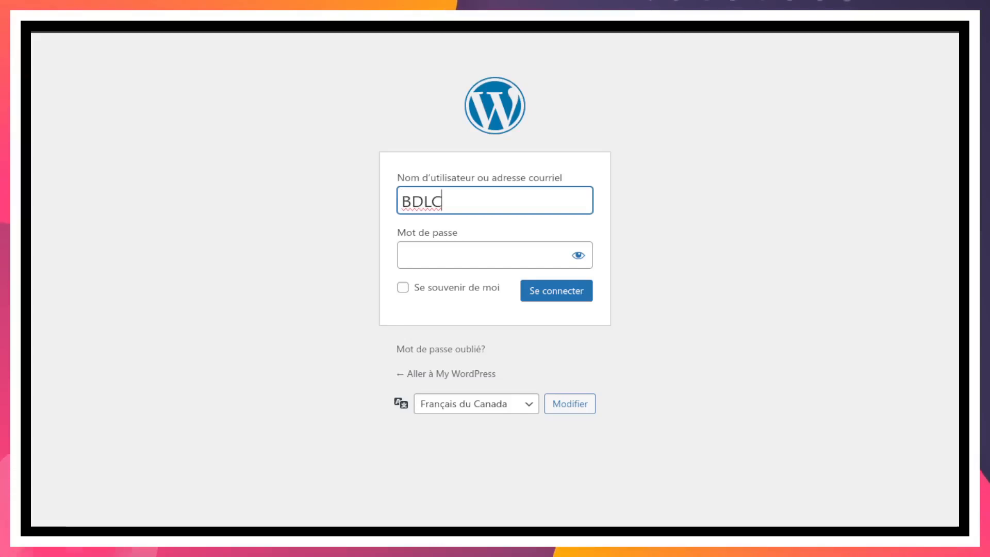
- Log back in with the admin username and password
left_click(427, 250)
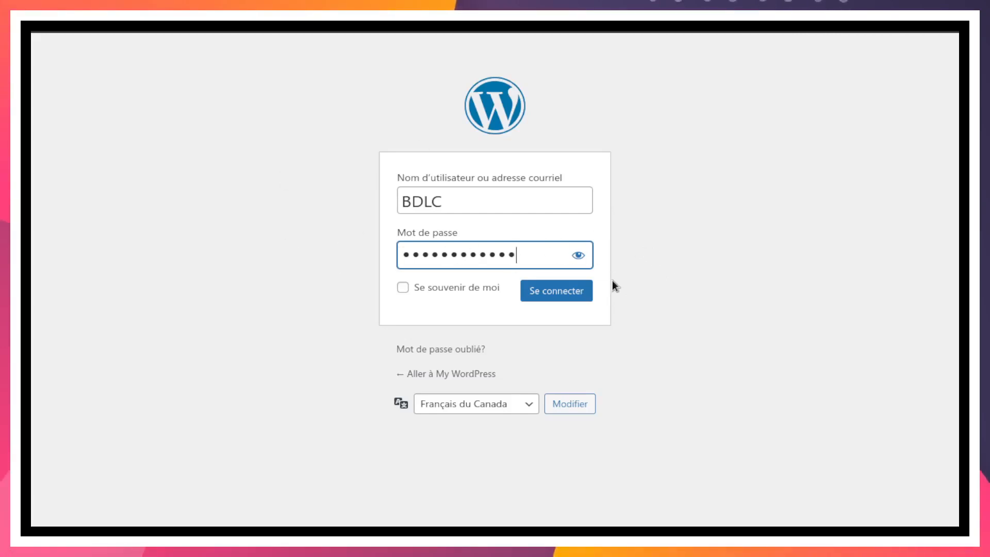
left_click(558, 291)
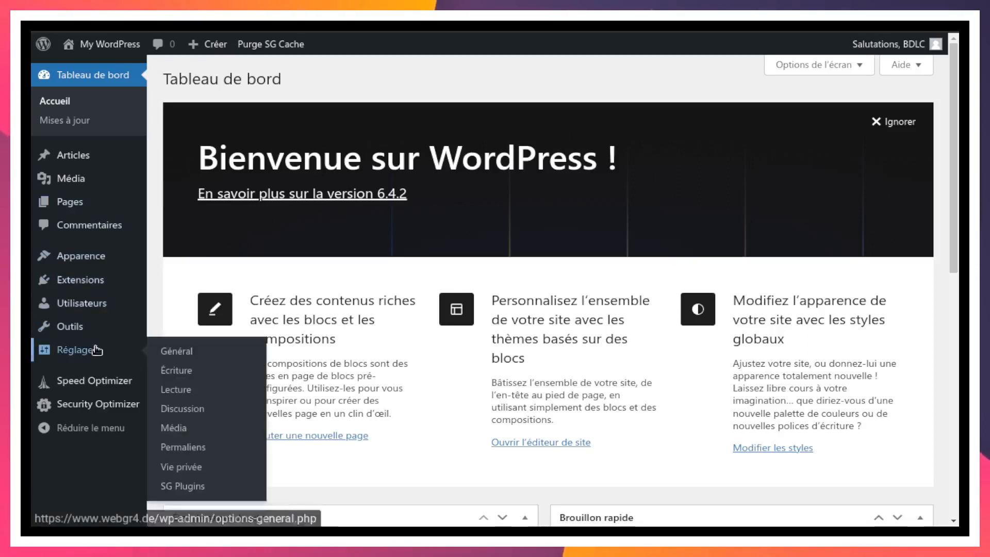
- Open Réglages > Général and change the timezone from Toronto to New York
mouse_move(88, 355)
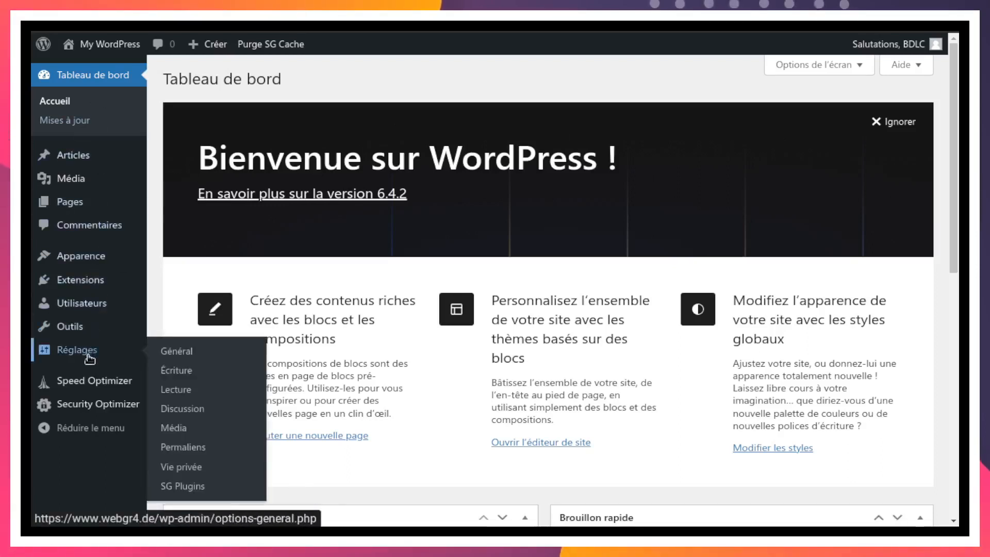
left_click(183, 352)
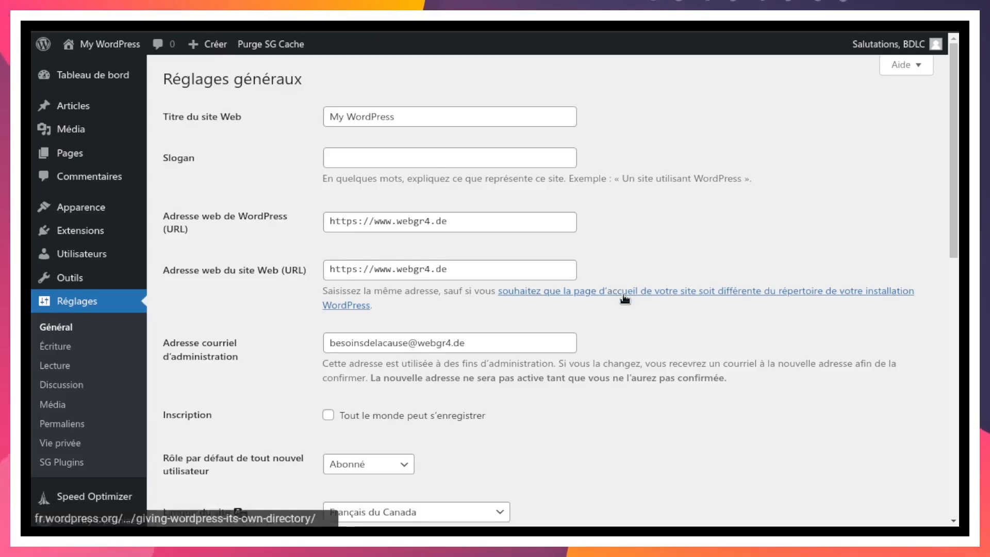
scroll(391, 278, "down", 5)
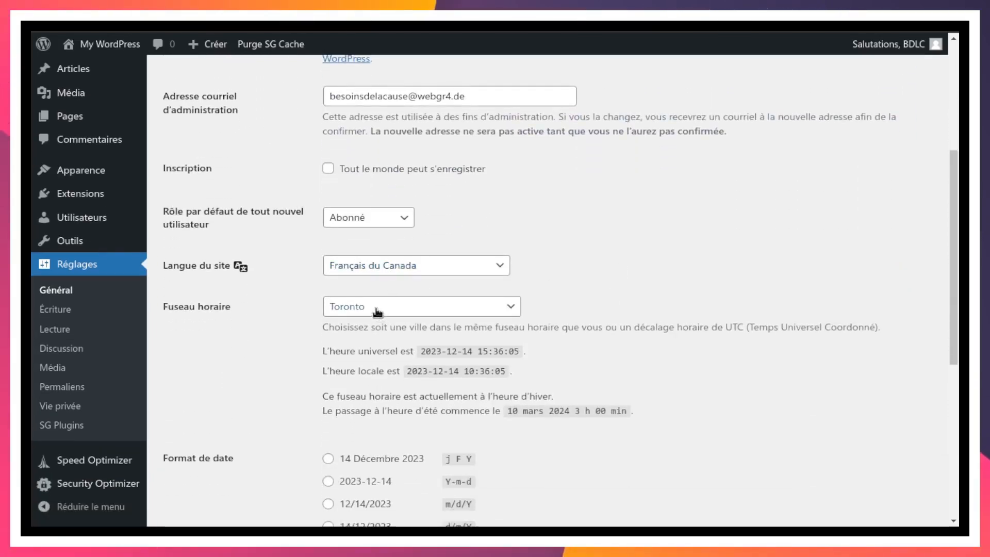
left_click(409, 308)
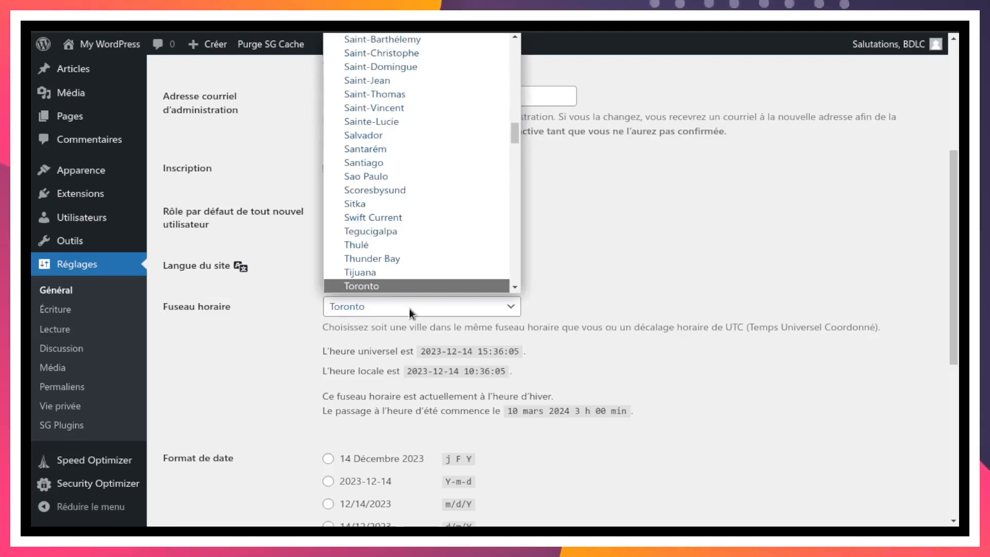
type("monacomont")
key("Down")
key("Down")
key("Down")
key("Down")
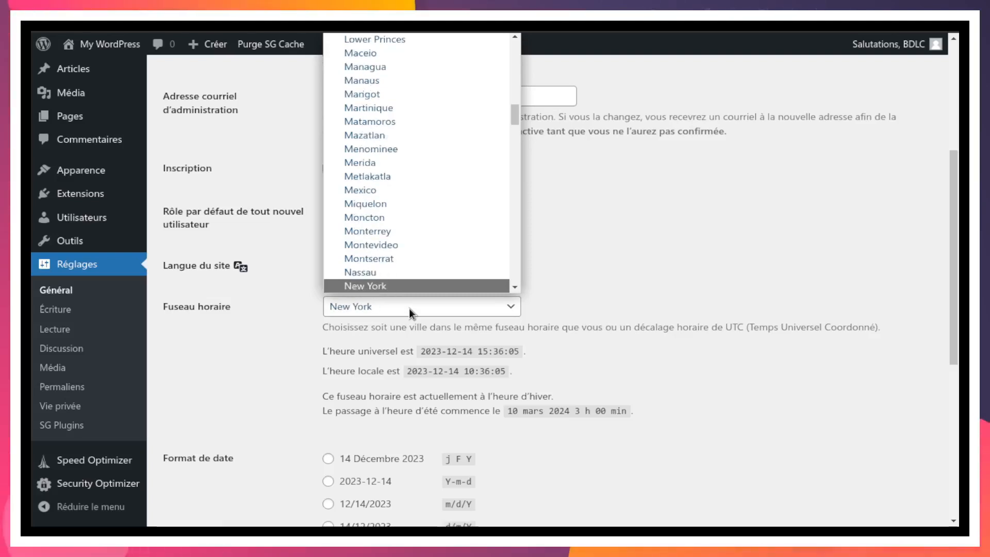
key("Return")
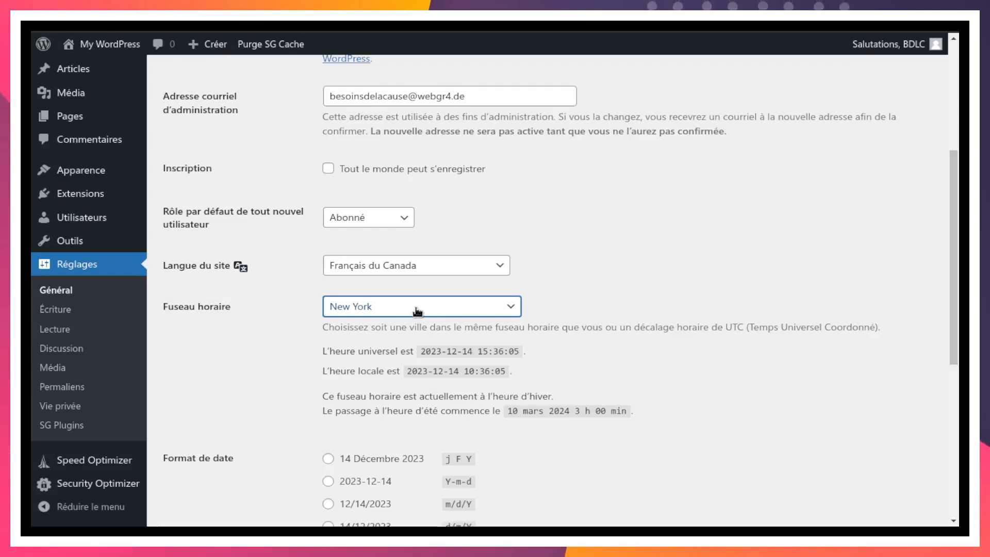
- Choose the j F Y date format, previewed as 14 Décembre 2023
scroll(596, 286, "down", 3)
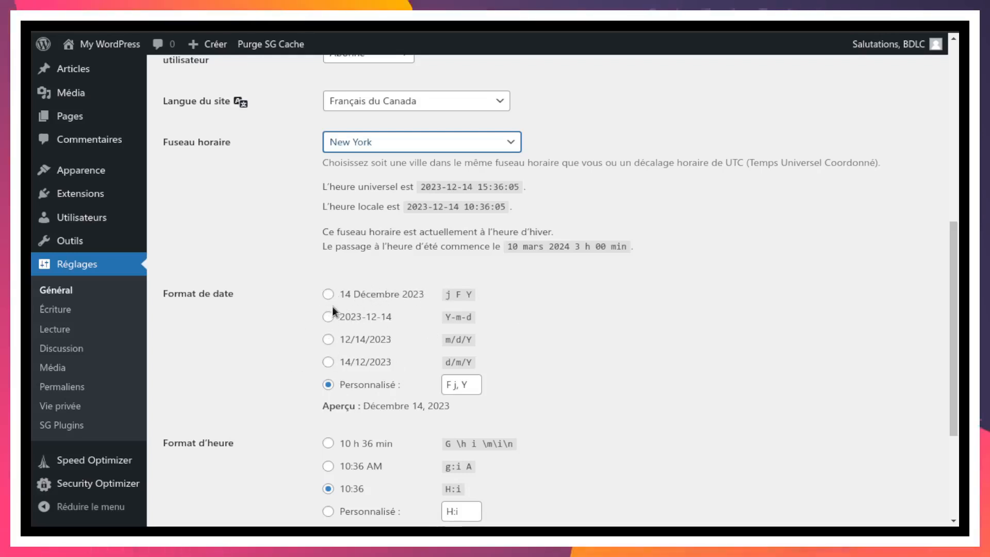
scroll(613, 278, "up", 1)
scroll(613, 281, "up", 4)
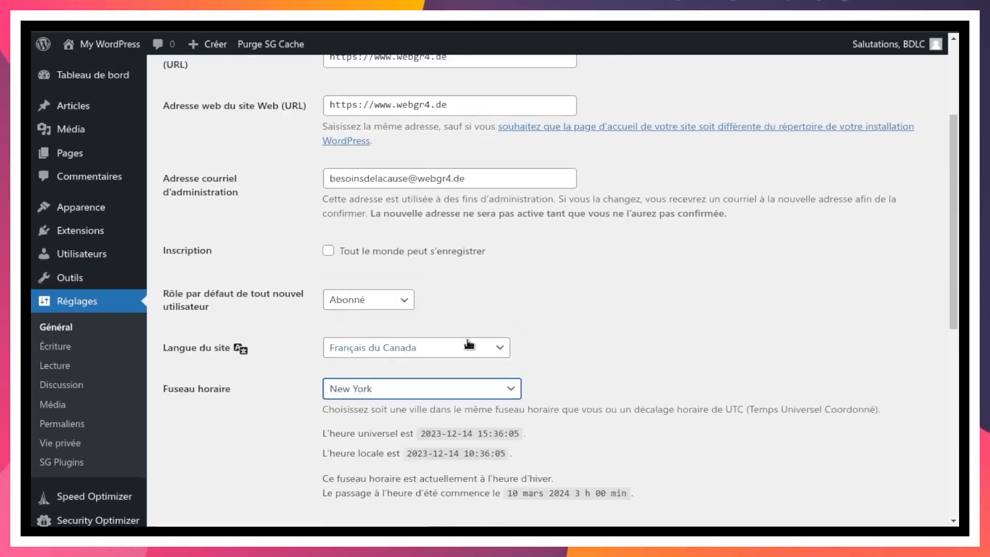
scroll(601, 337, "down", 2)
scroll(601, 336, "down", 3)
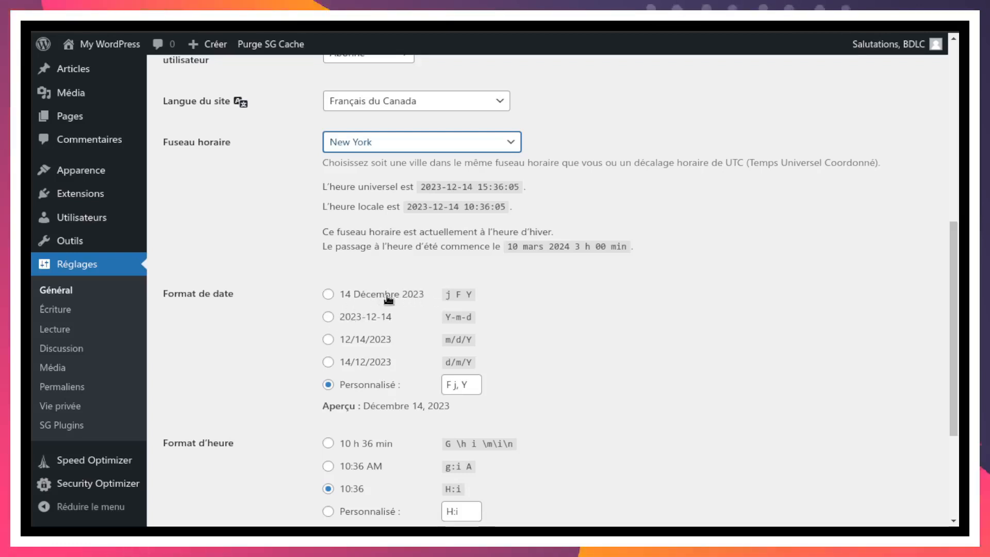
left_click(327, 295)
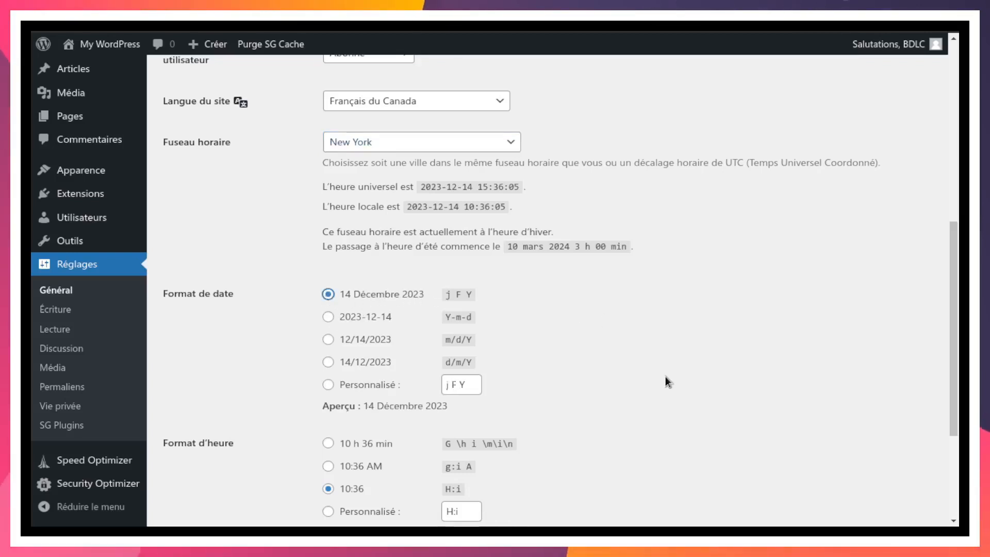
scroll(664, 379, "down", 3)
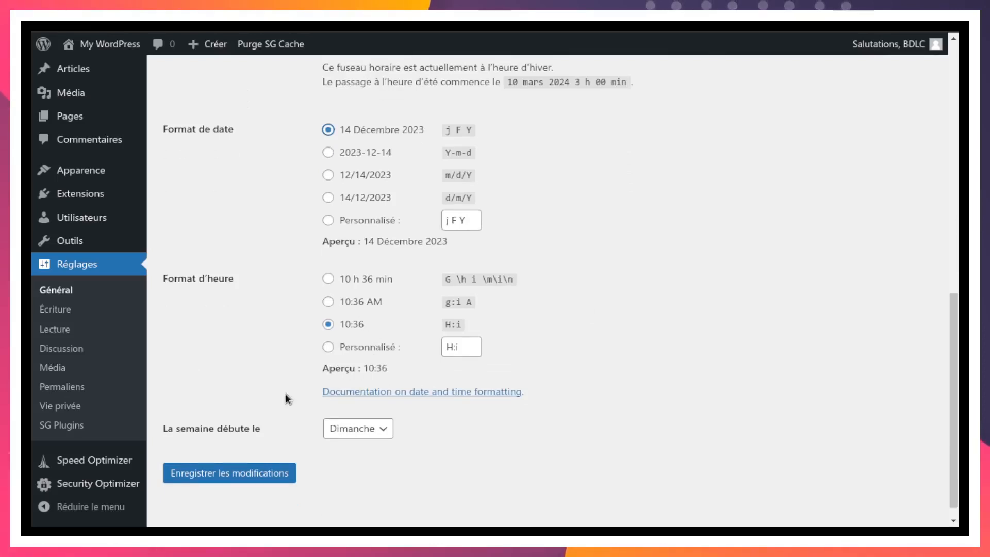